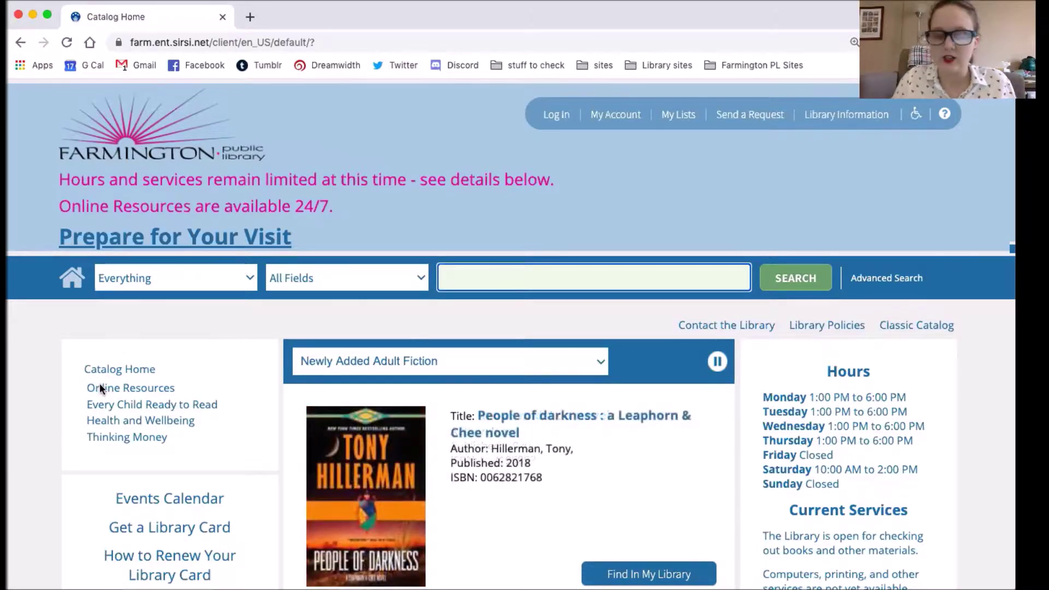
Step: Open the Academic OneFile database from the library's Online Resources A to Z list
left_click(121, 388)
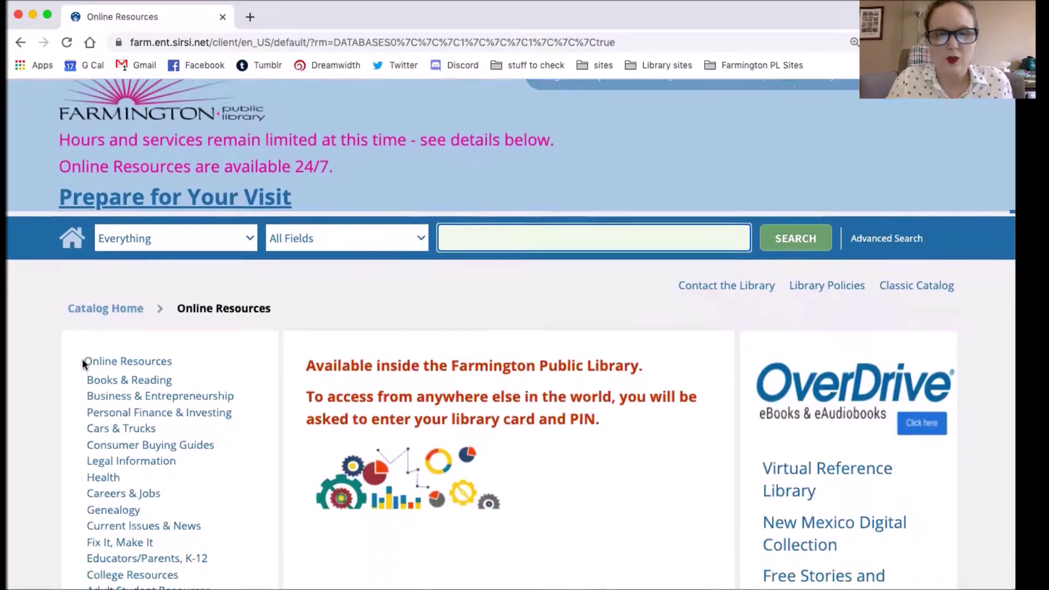
scroll(82, 361, "down", 5)
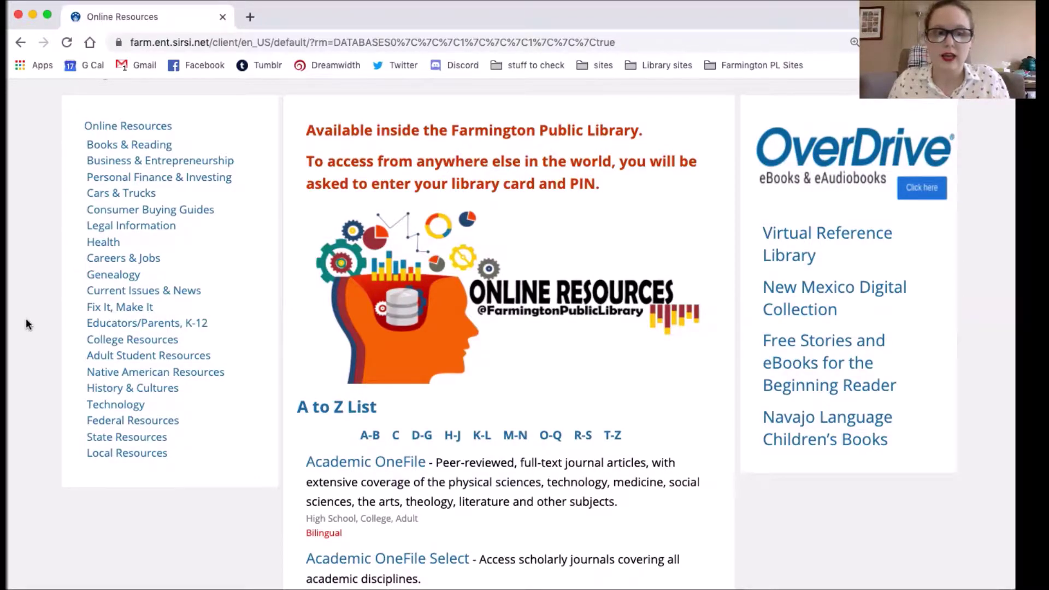
scroll(38, 261, "down", 1)
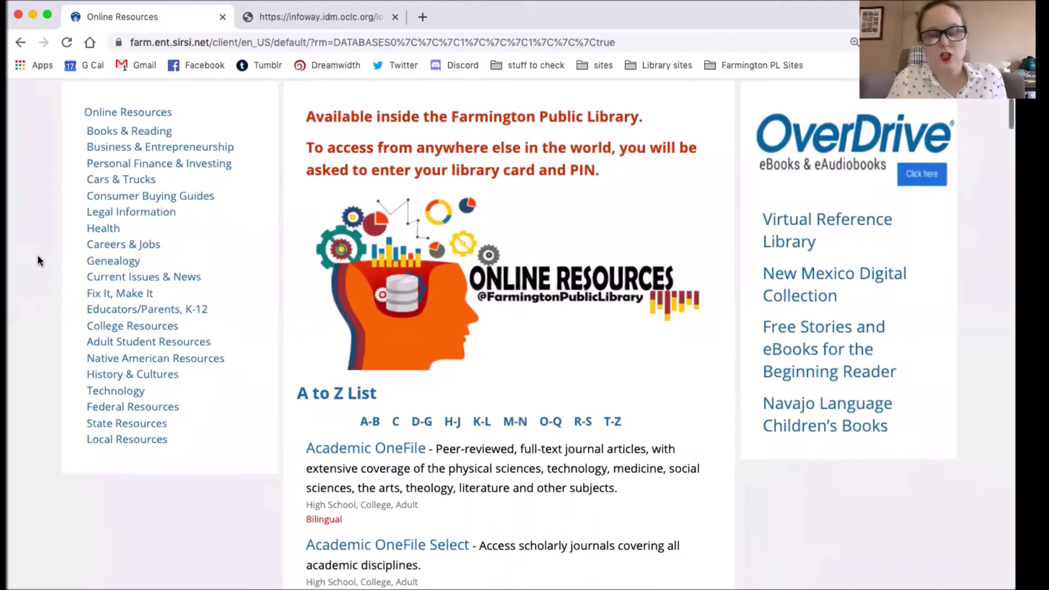
scroll(38, 260, "down", 1)
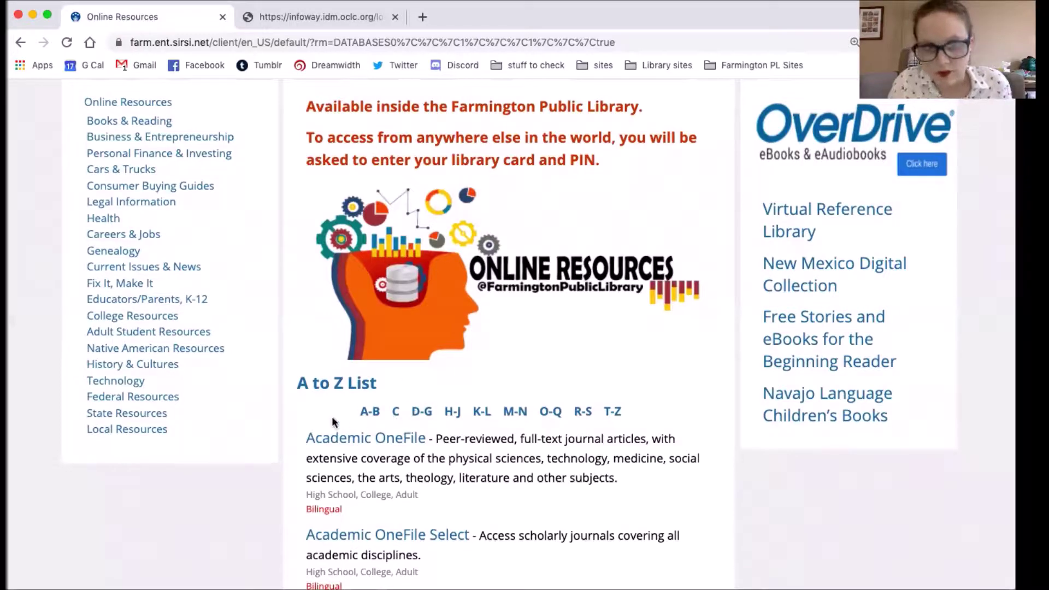
left_click(336, 437)
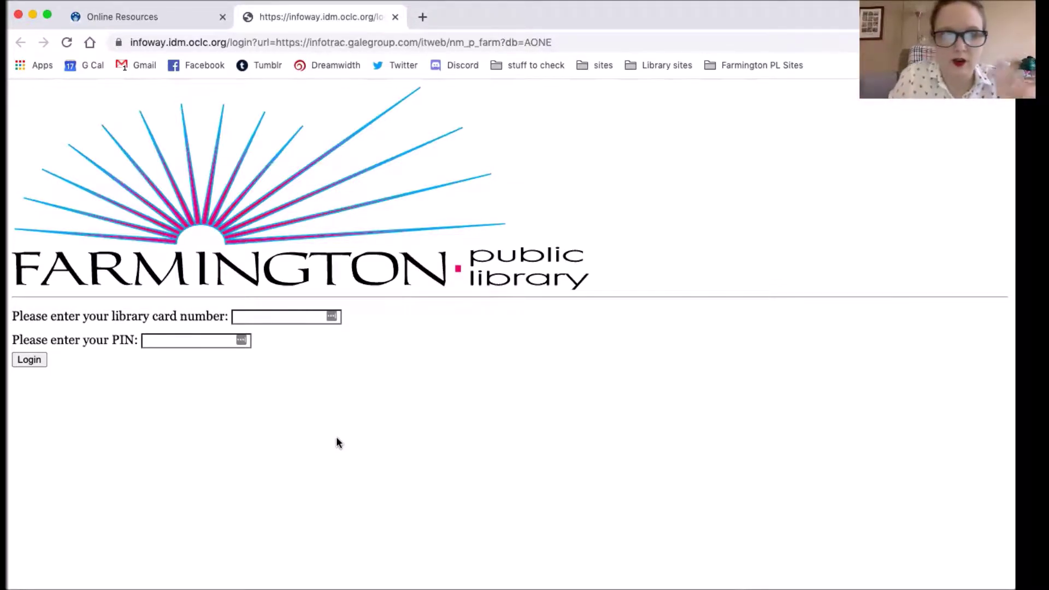
Step: Enter the library card number and PIN, and log in to the database
left_click(294, 316)
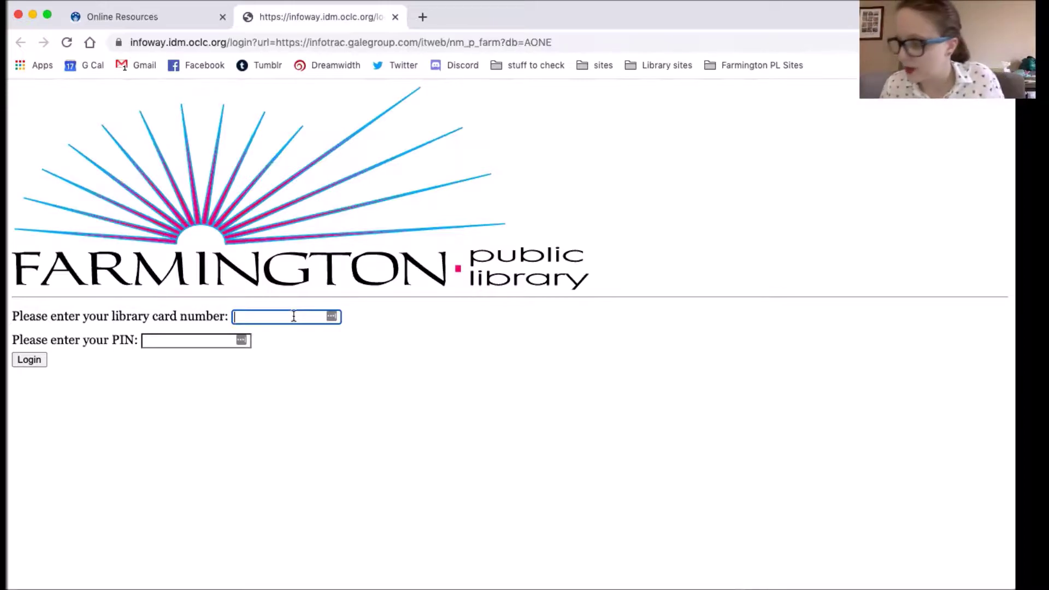
left_click(23, 358)
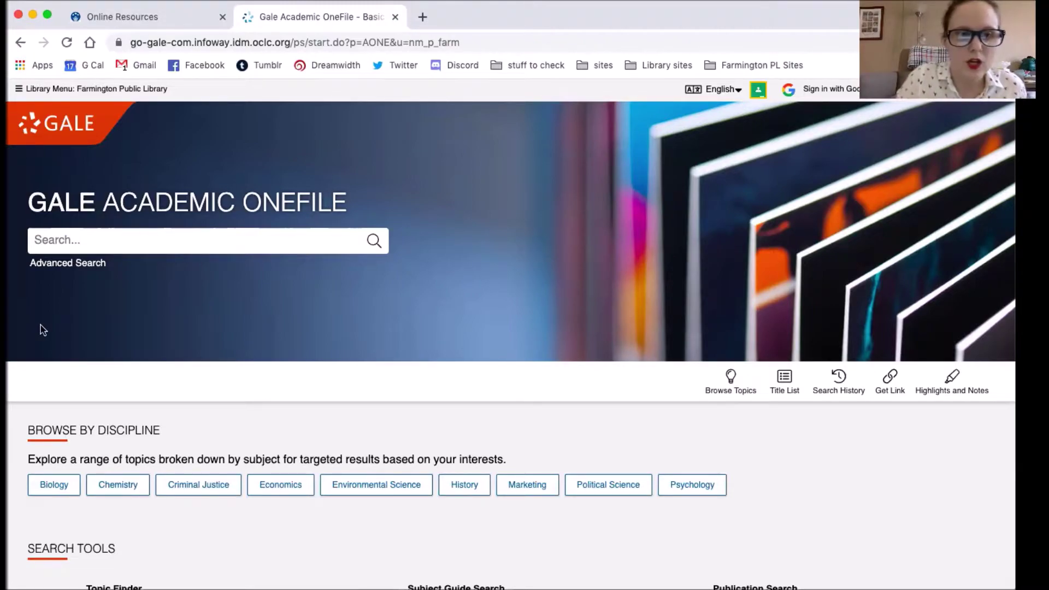
Step: Search Gale Academic OneFile for "coffee"
left_click(118, 242)
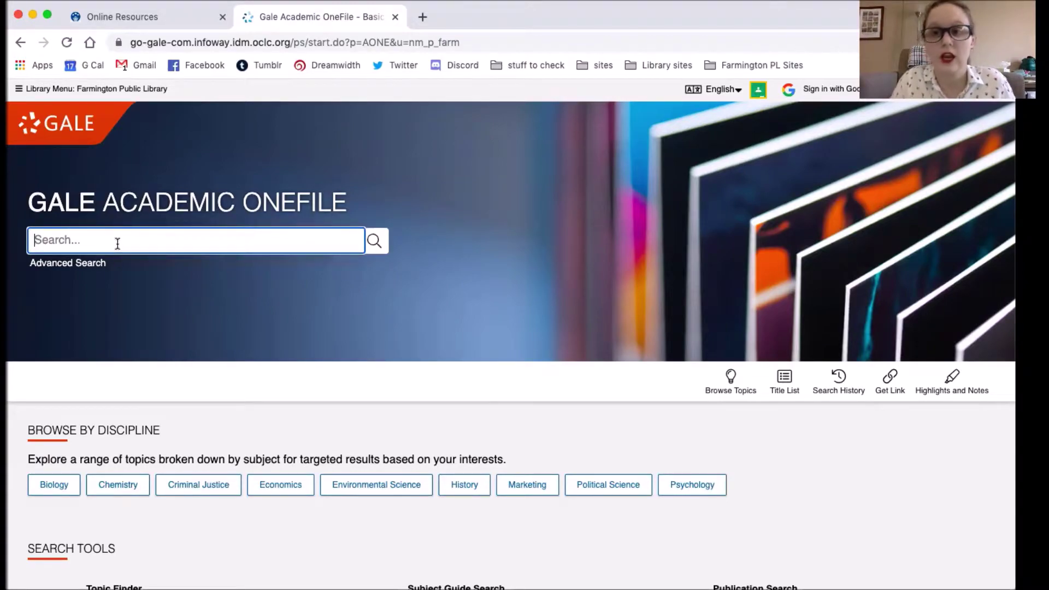
type("cofee")
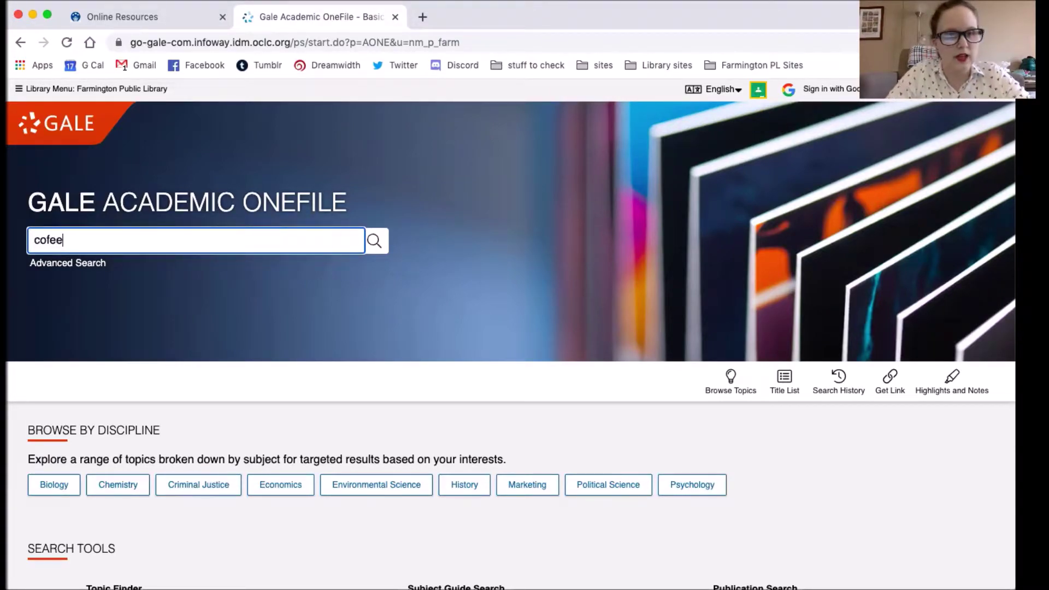
key("BackSpace")
key("BackSpace")
type("fee")
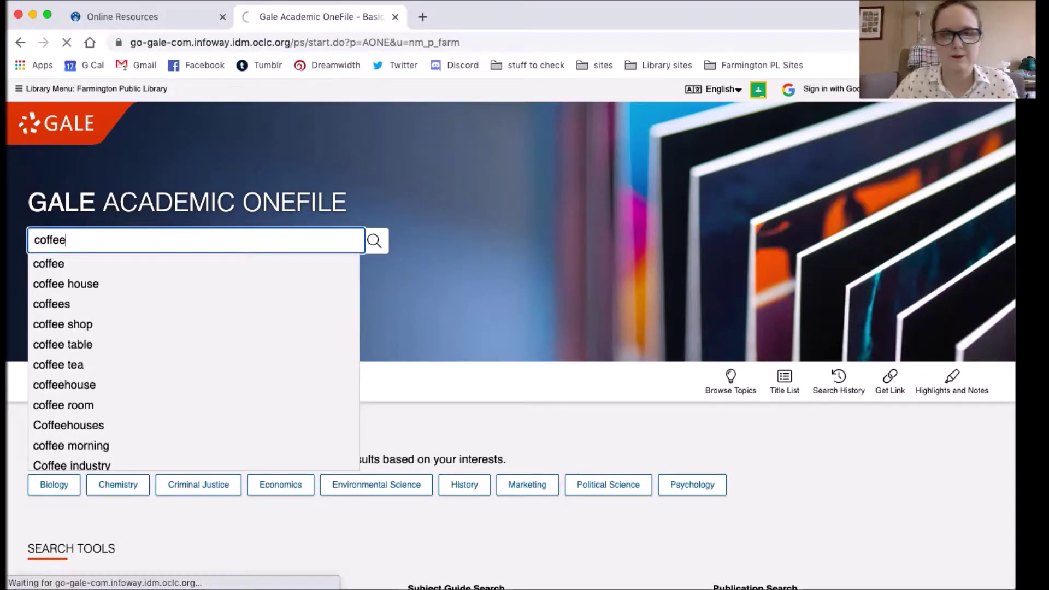
key("Return")
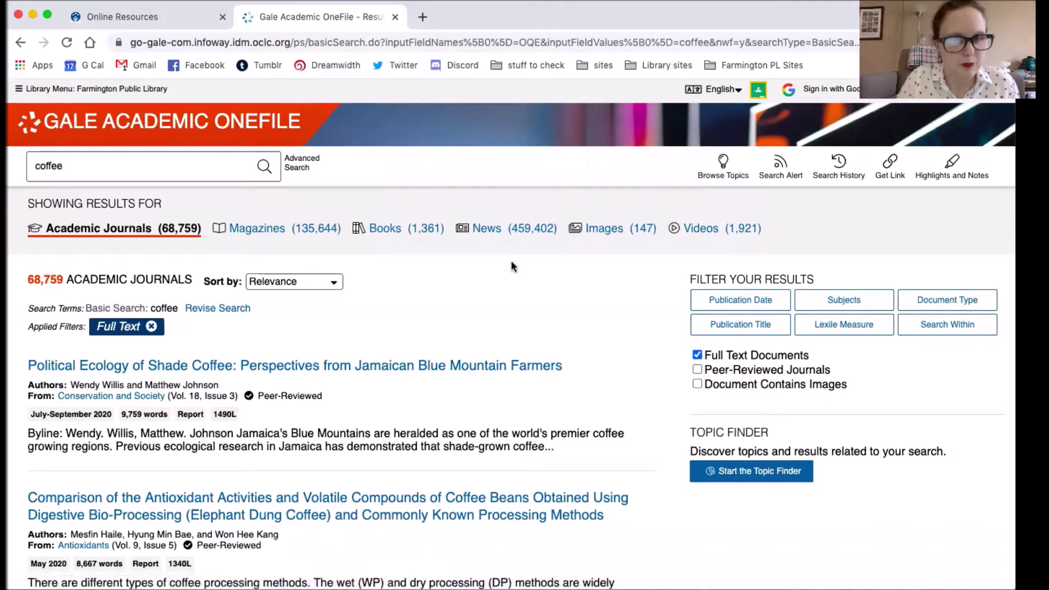
left_click(307, 280)
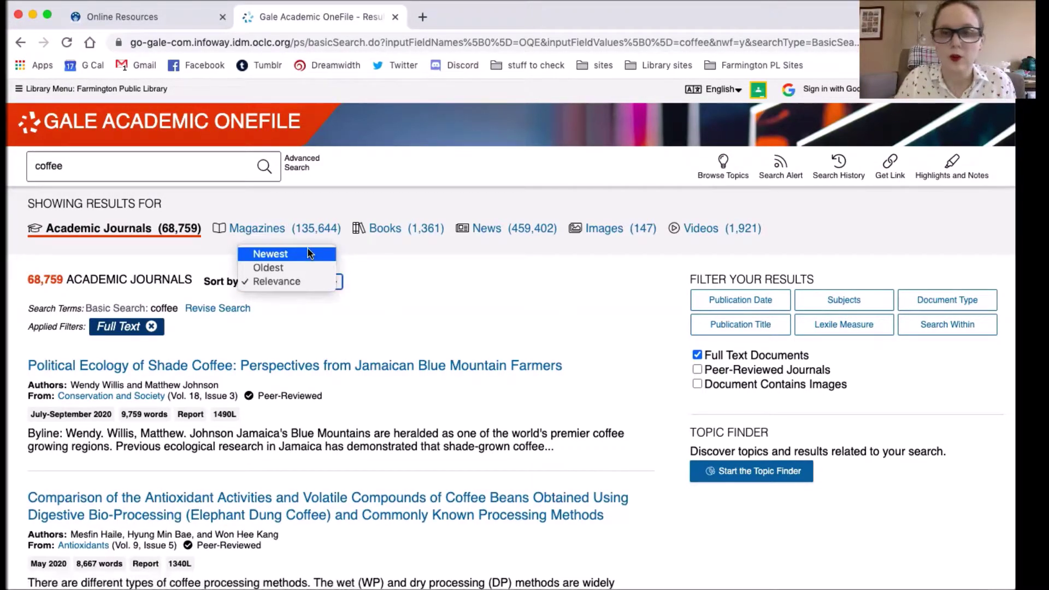
left_click(301, 339)
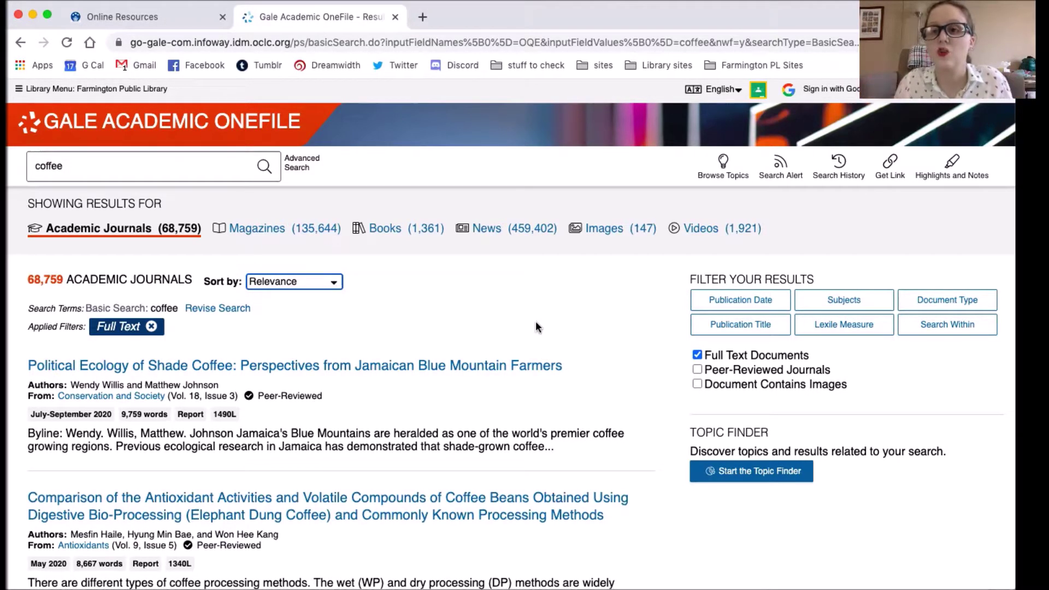
Step: Set the start of the custom publication date range to 08/04/2015
left_click(748, 303)
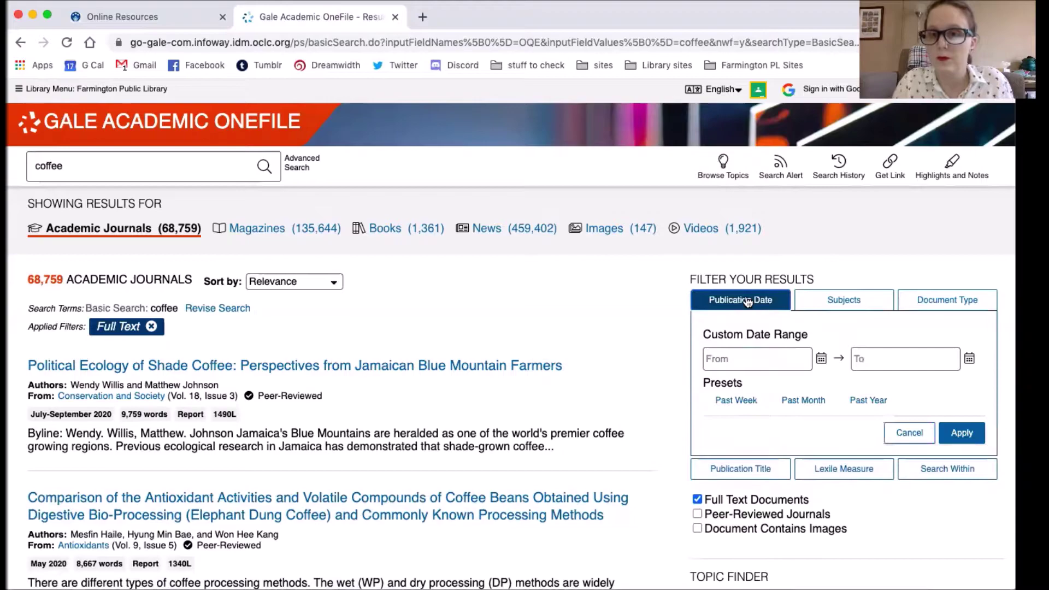
left_click(755, 359)
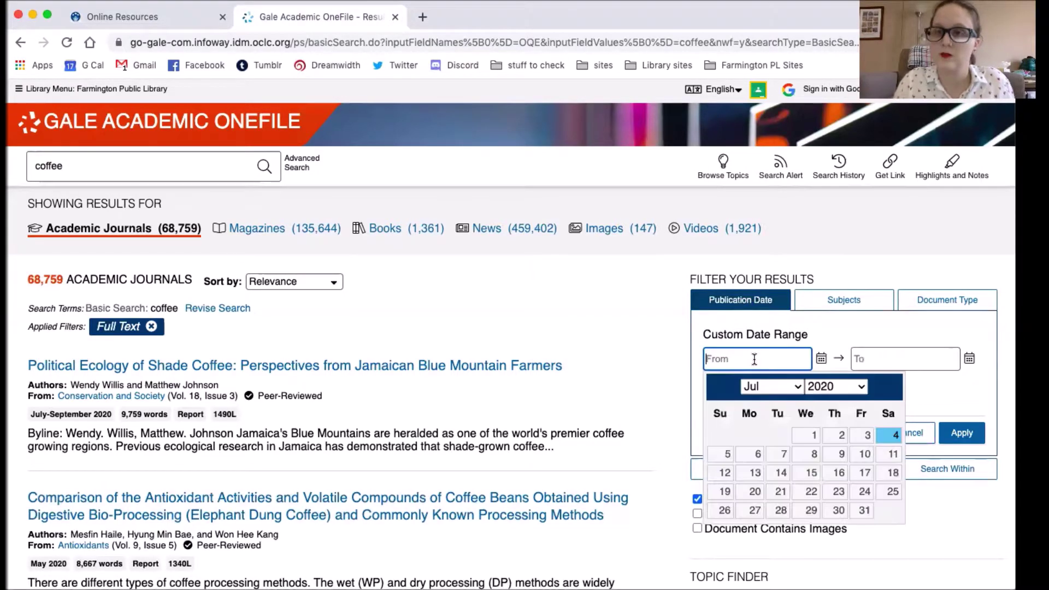
left_click(851, 330)
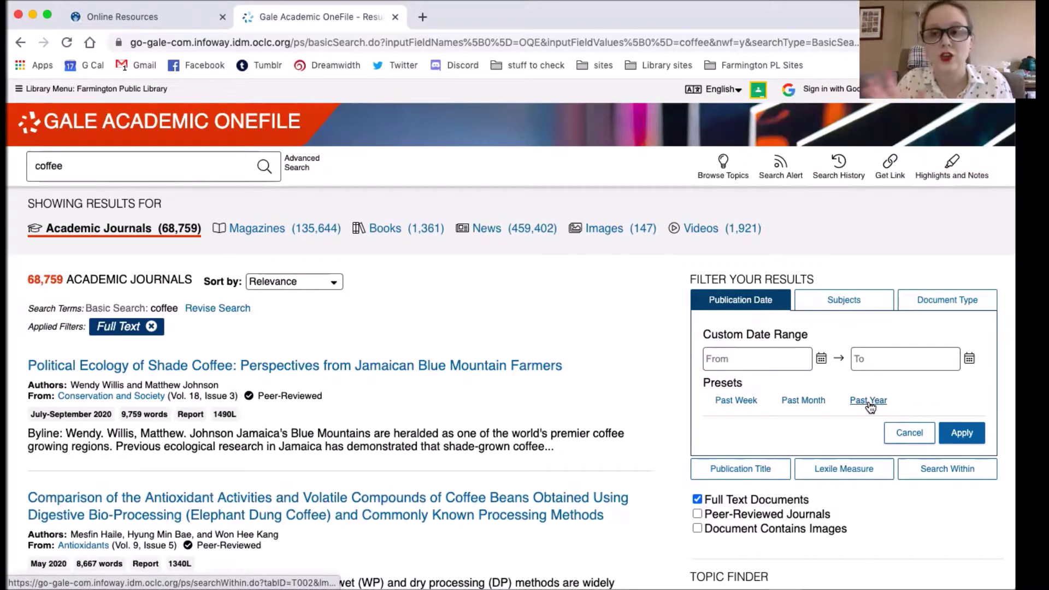
left_click(801, 354)
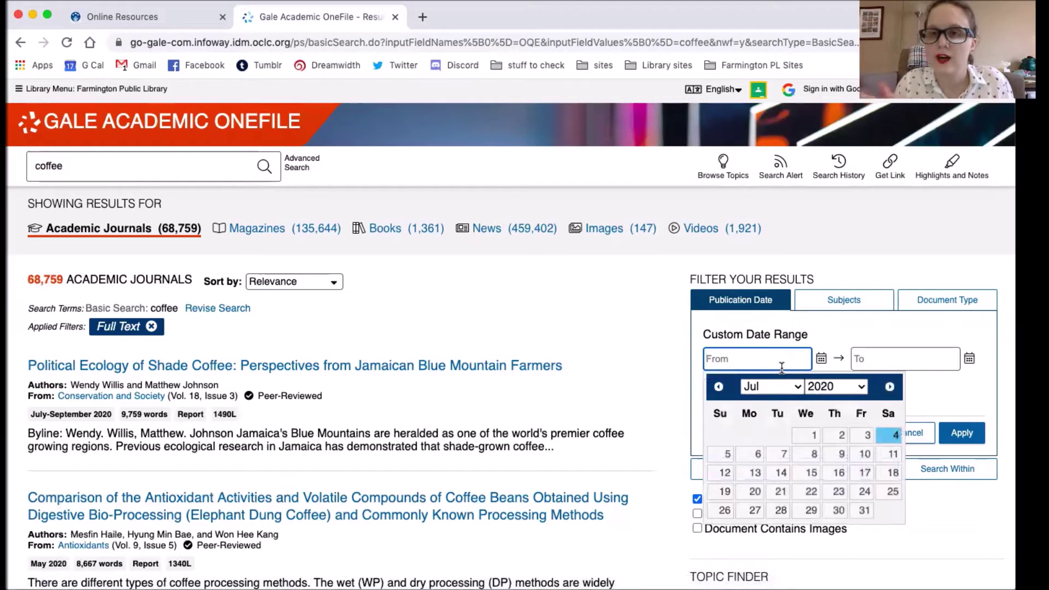
left_click(809, 387)
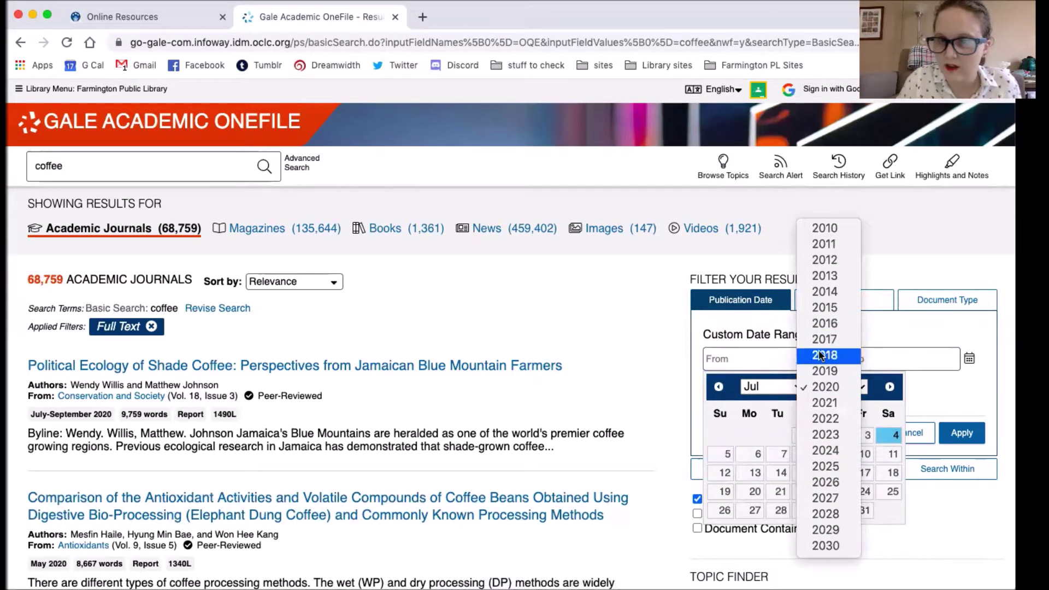
left_click(818, 308)
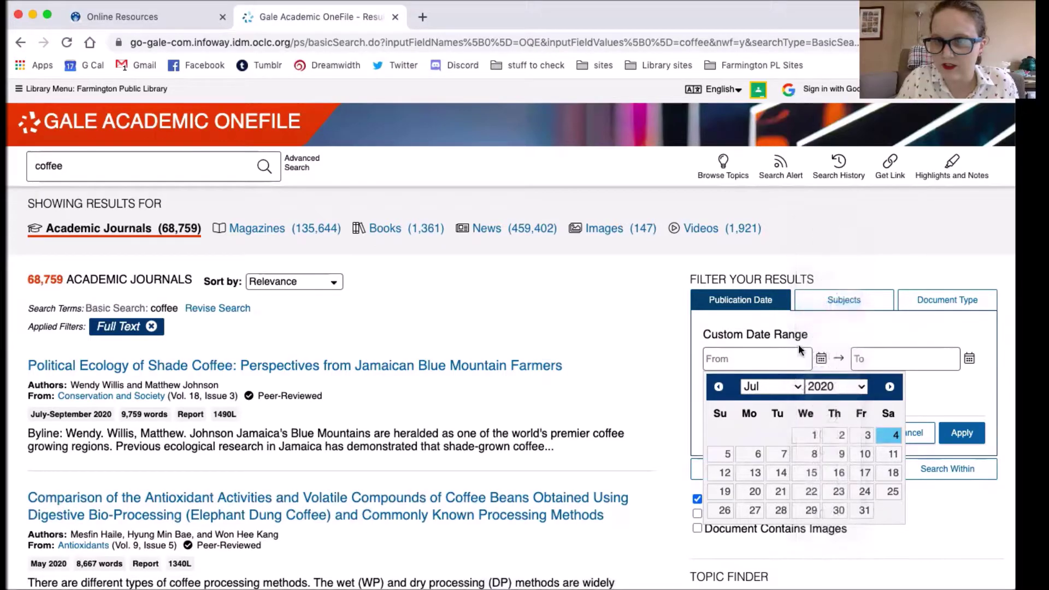
left_click(778, 389)
left_click(771, 405)
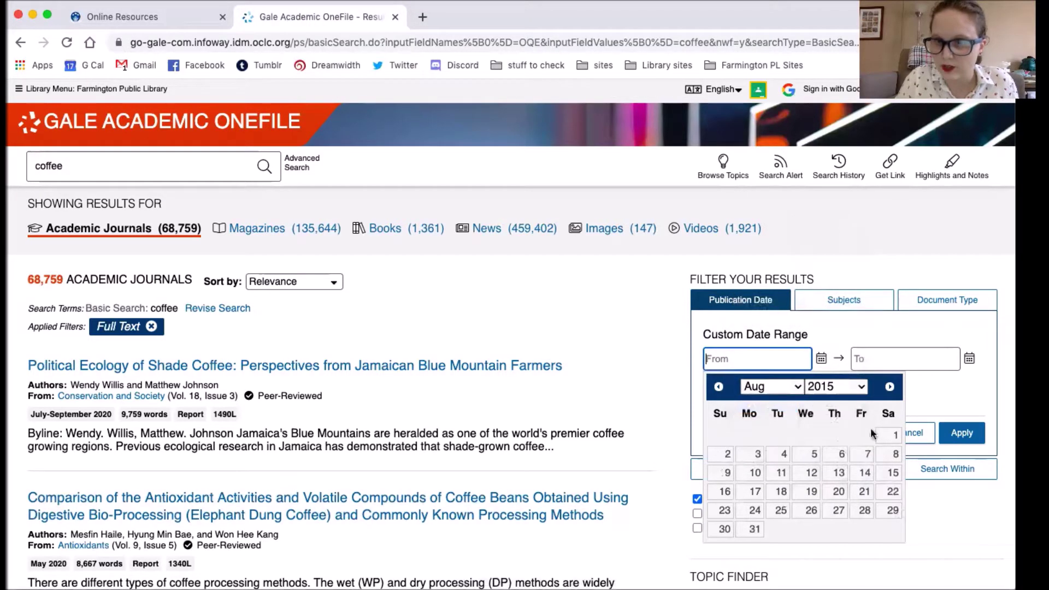
left_click(781, 454)
Step: Set the end of the publication date range to 08/04/2020 and apply the date filter
left_click(907, 351)
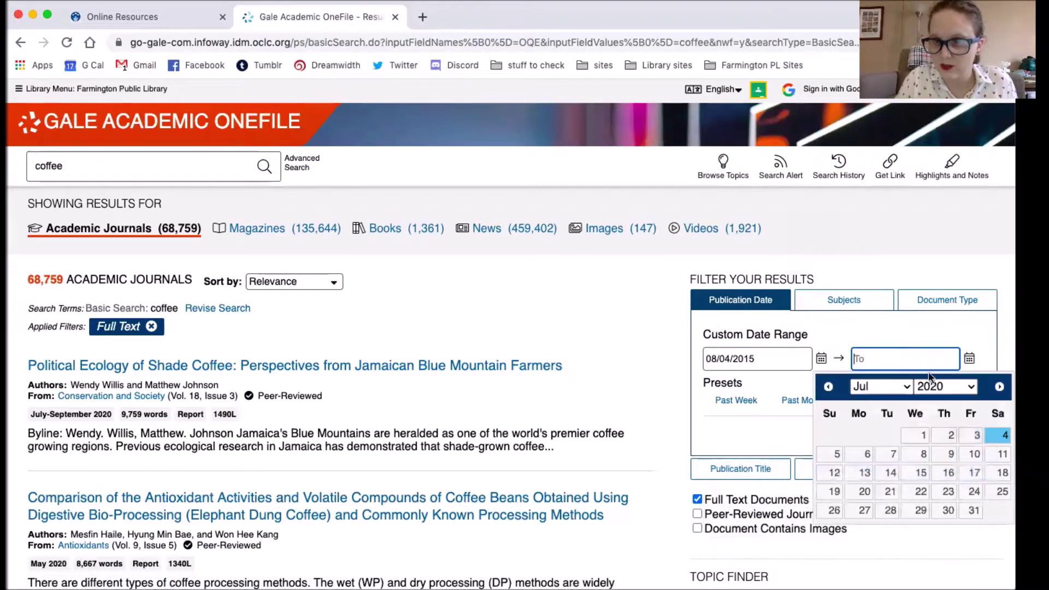
left_click(881, 386)
left_click(994, 435)
left_click(999, 386)
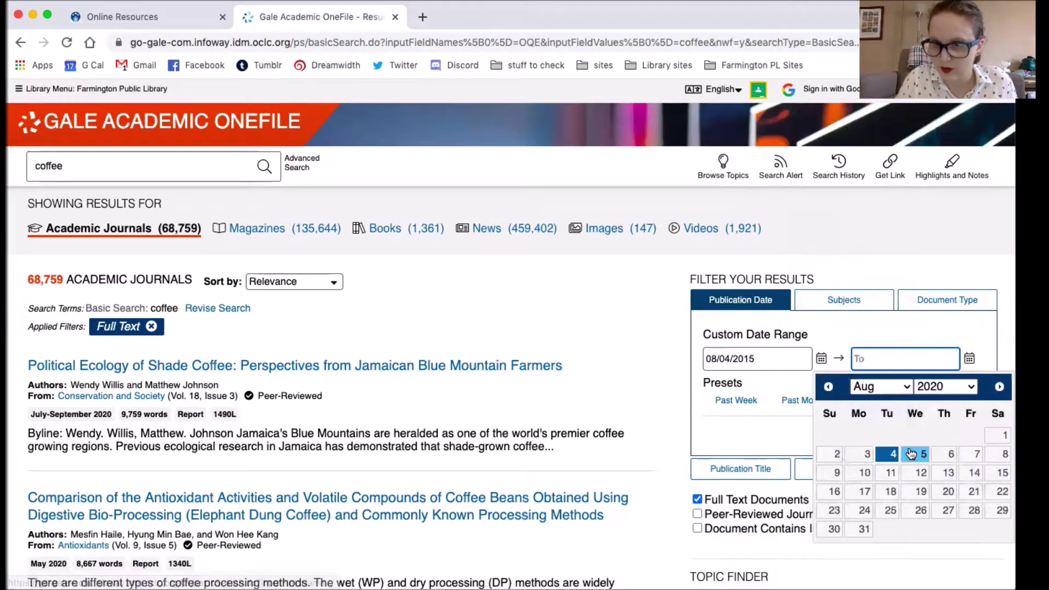
left_click(887, 454)
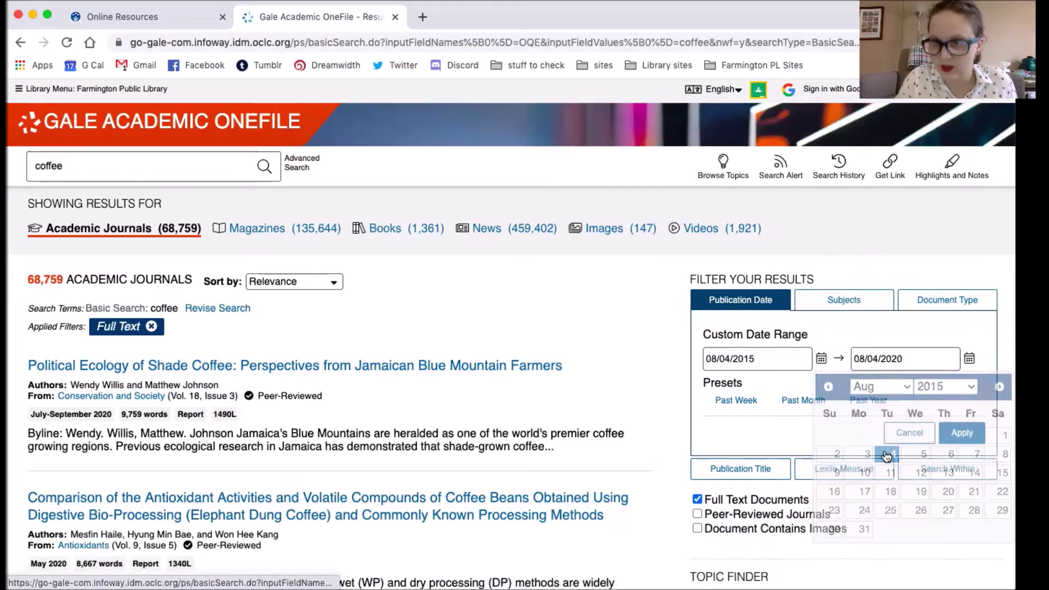
left_click(961, 434)
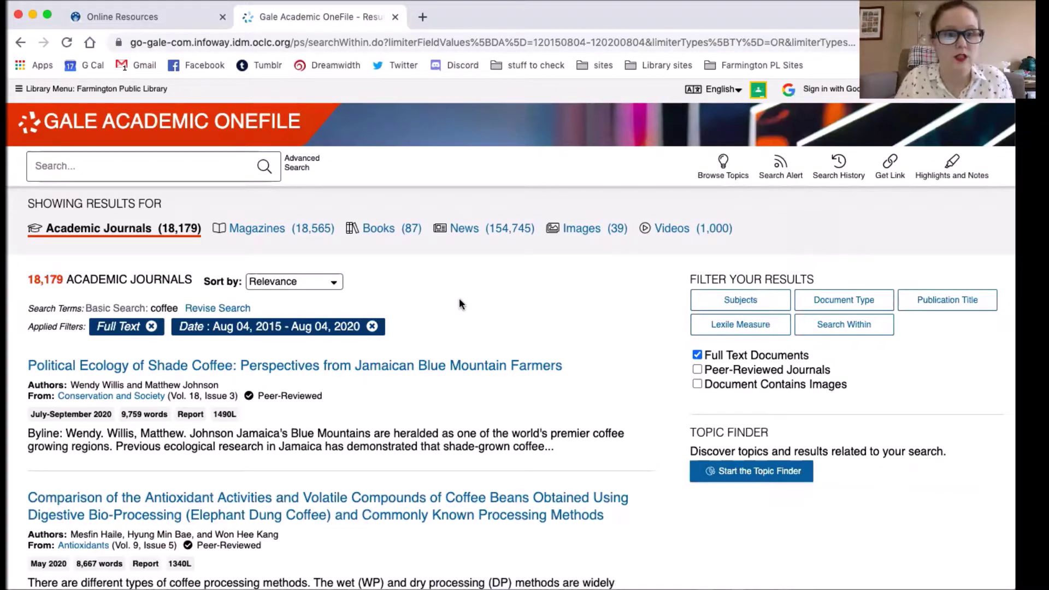
Step: Filter the coffee results by the subject Caffeine
left_click(723, 300)
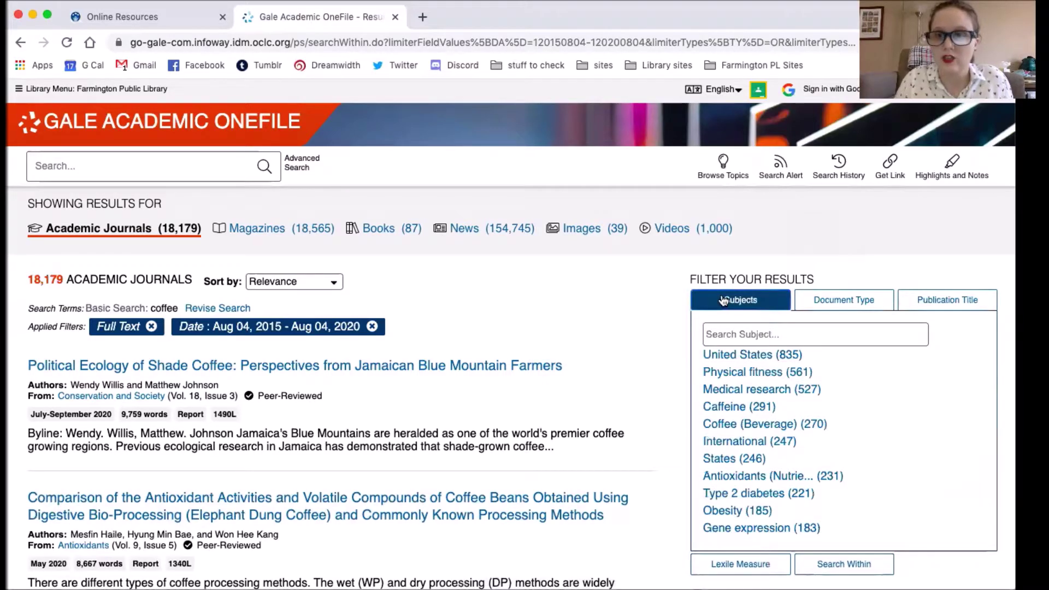
scroll(608, 290, "down", 2)
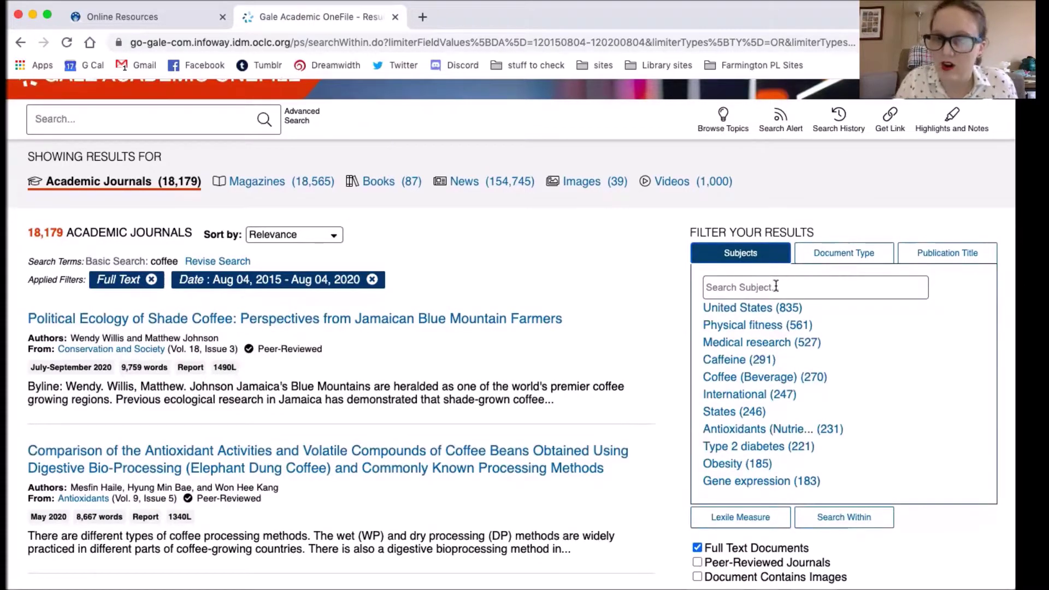
left_click(740, 360)
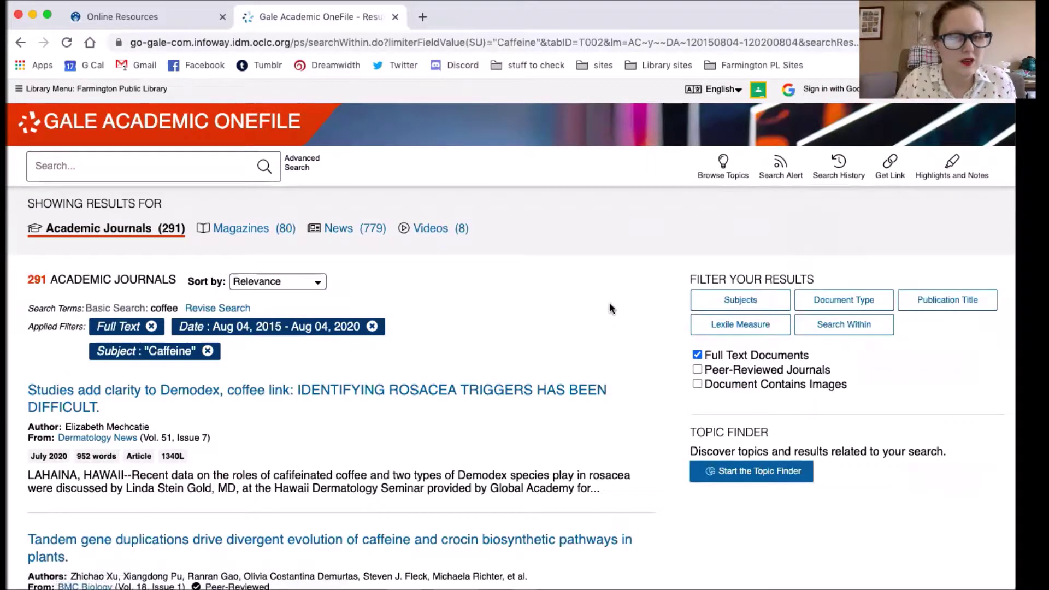
Step: Sort the academic journal results by Newest
scroll(610, 307, "down", 2)
scroll(608, 302, "up", 2)
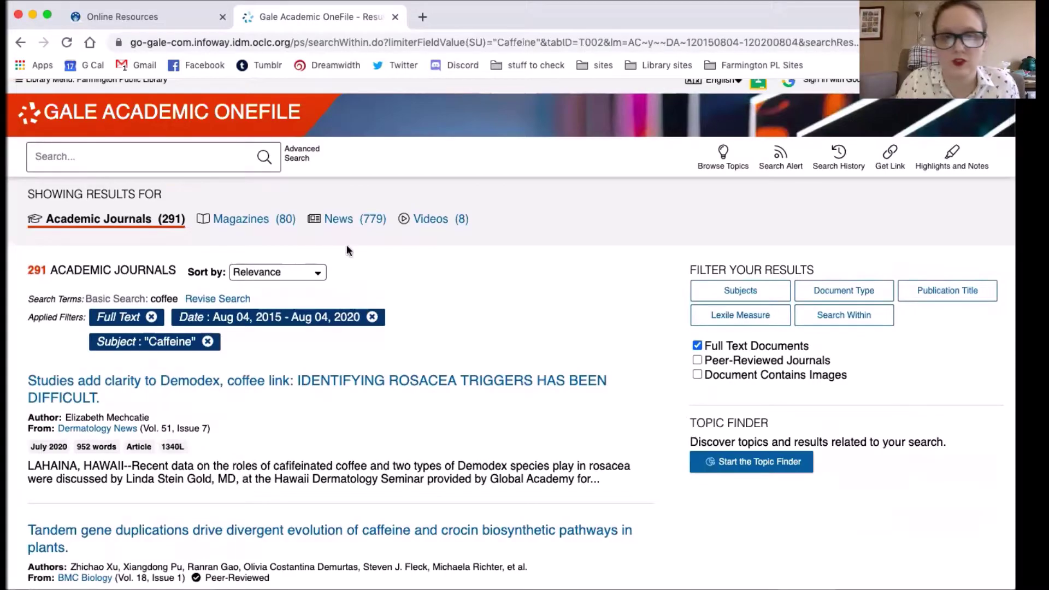
left_click(294, 271)
left_click(287, 246)
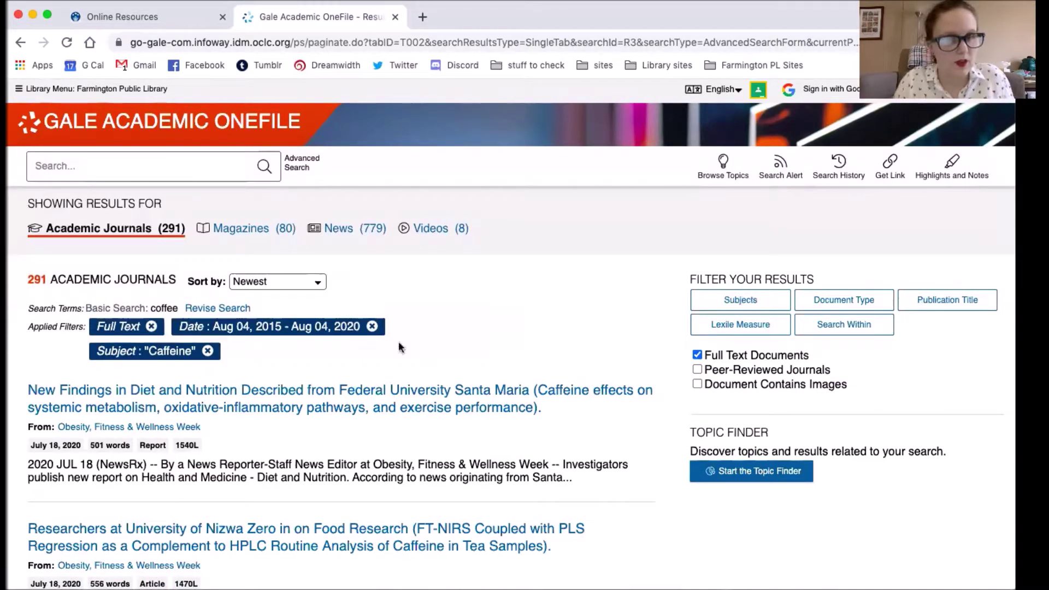
Step: Remove the Caffeine subject filter and limit the results to peer-reviewed journals
left_click(208, 351)
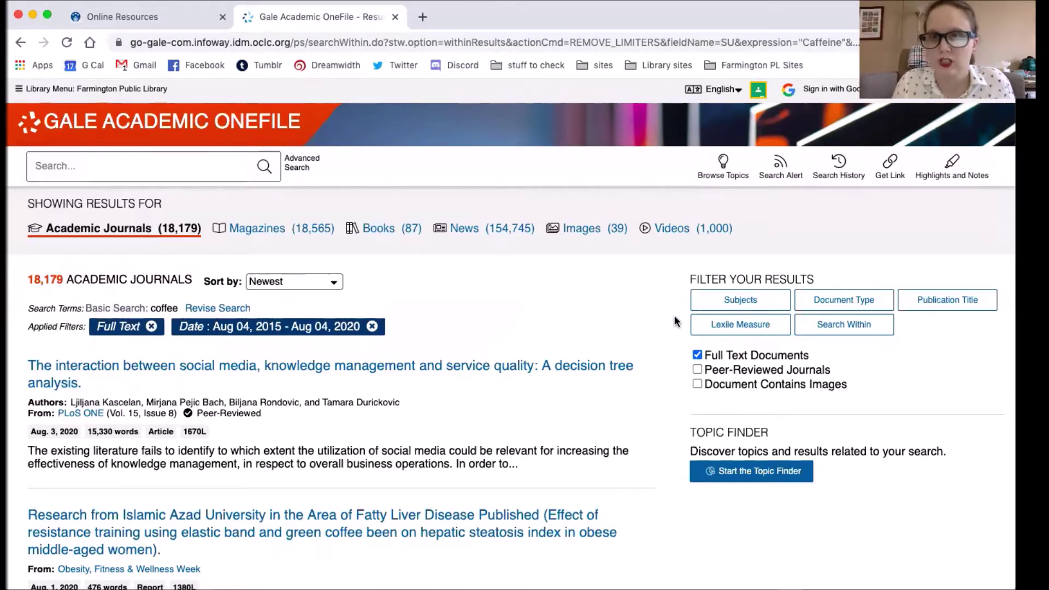
left_click(697, 369)
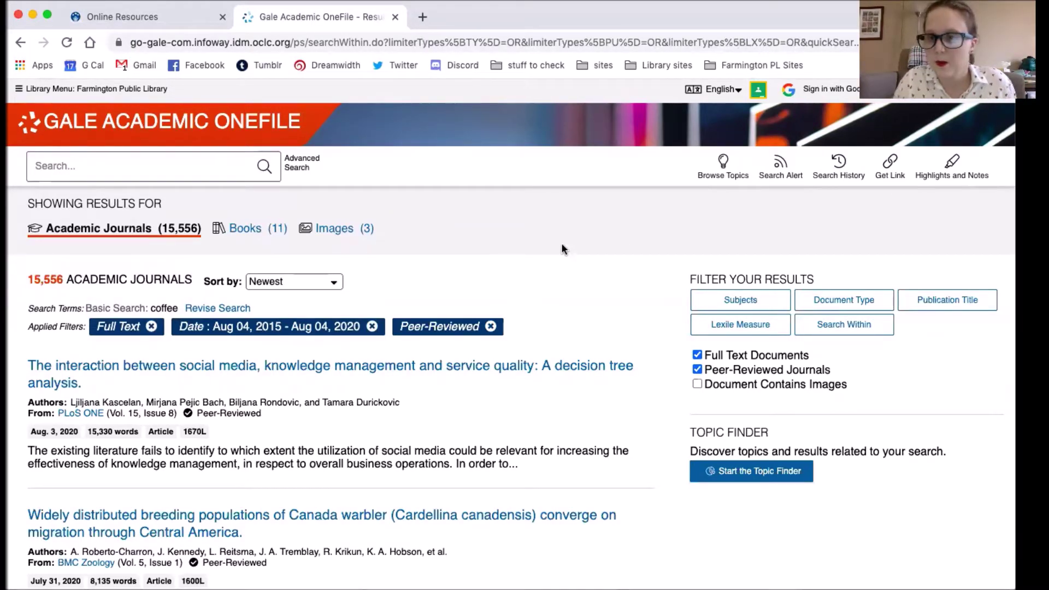
left_click(844, 322)
left_click(842, 306)
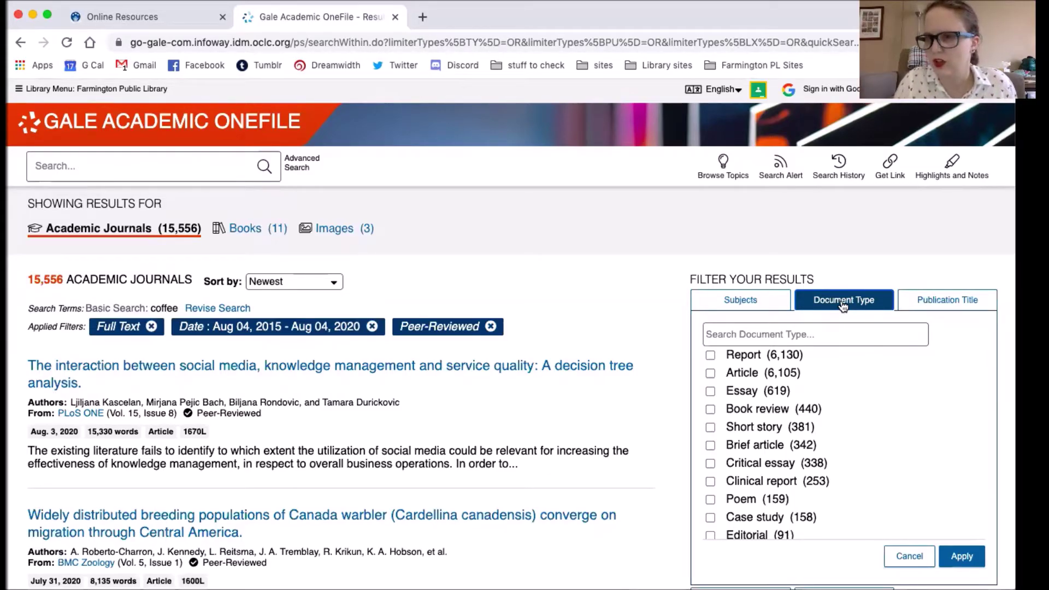
left_click(843, 305)
Step: Filter the results to the publication title Nature
left_click(955, 299)
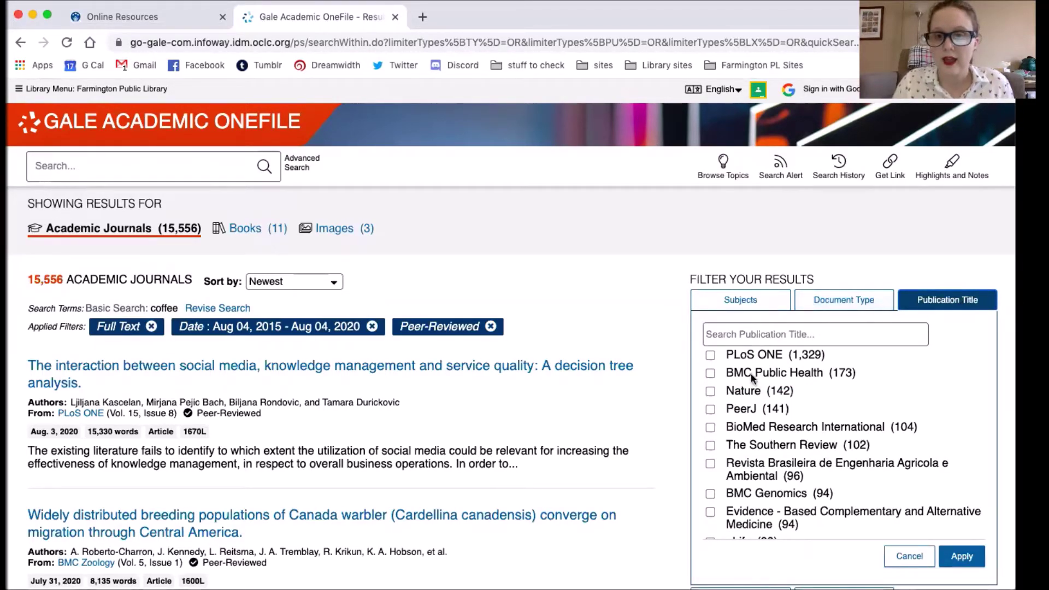
left_click(743, 391)
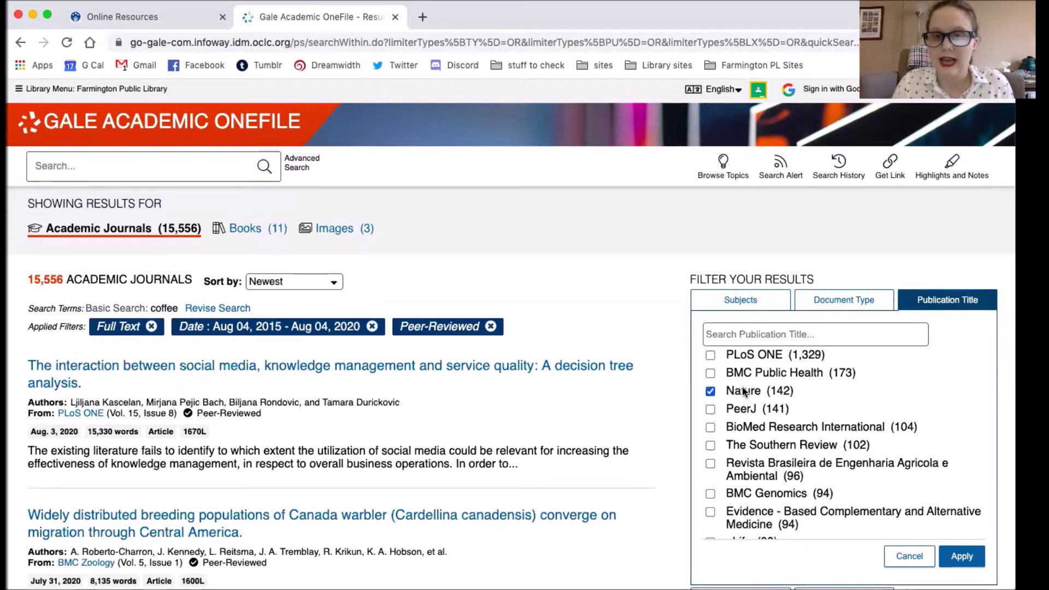
left_click(971, 560)
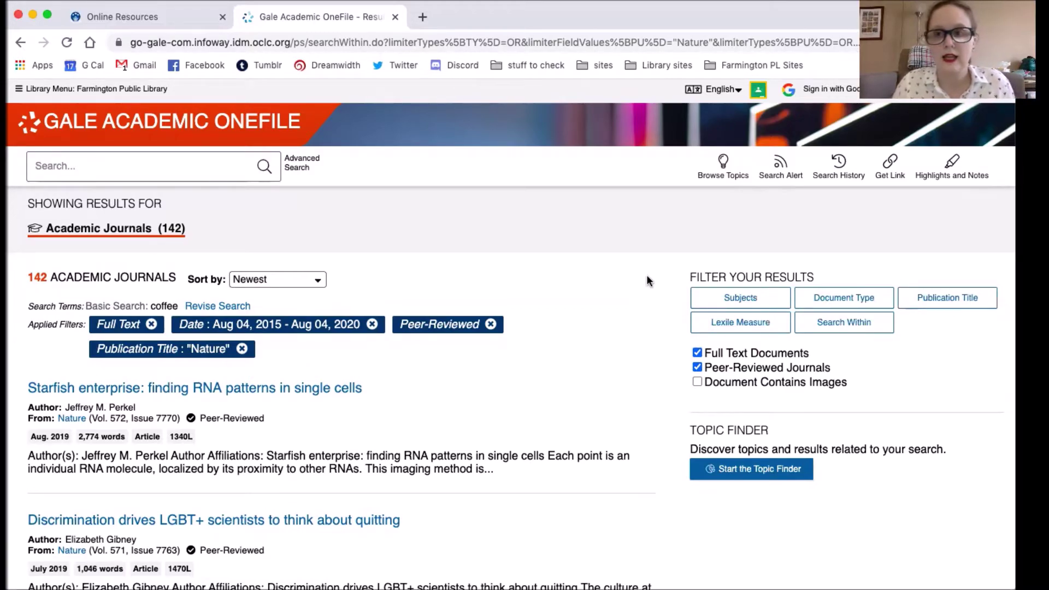
Step: Remove the Nature publication title filter and open the option for searching within the coffee results
left_click(244, 354)
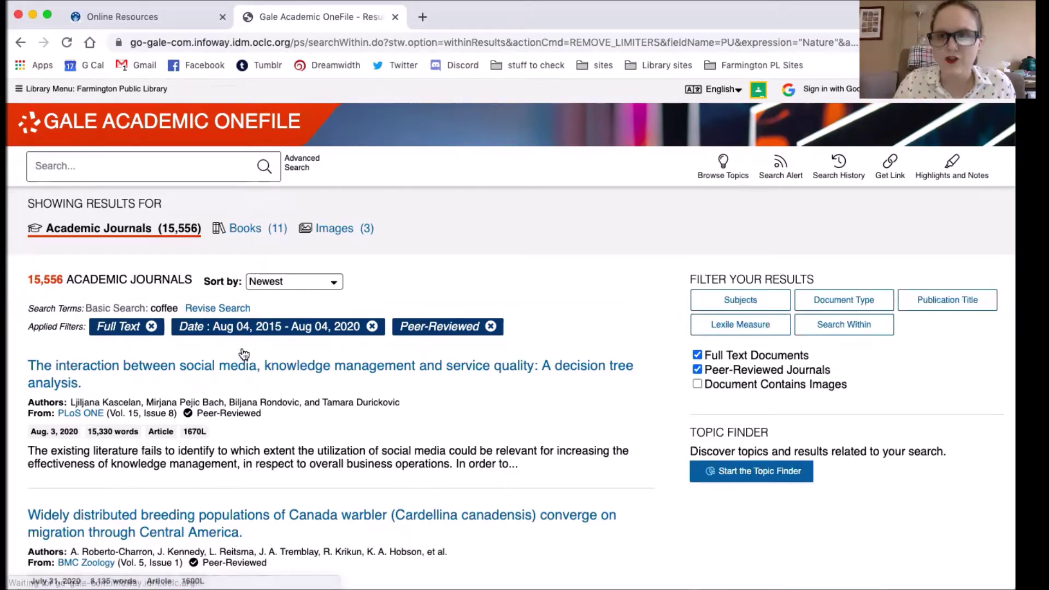
left_click(837, 325)
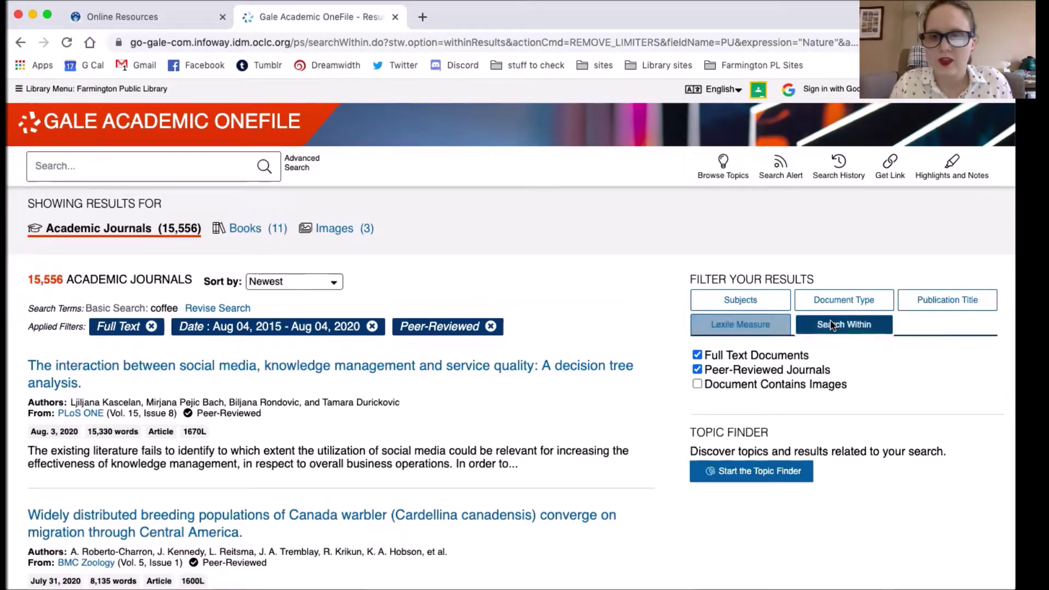
left_click(835, 361)
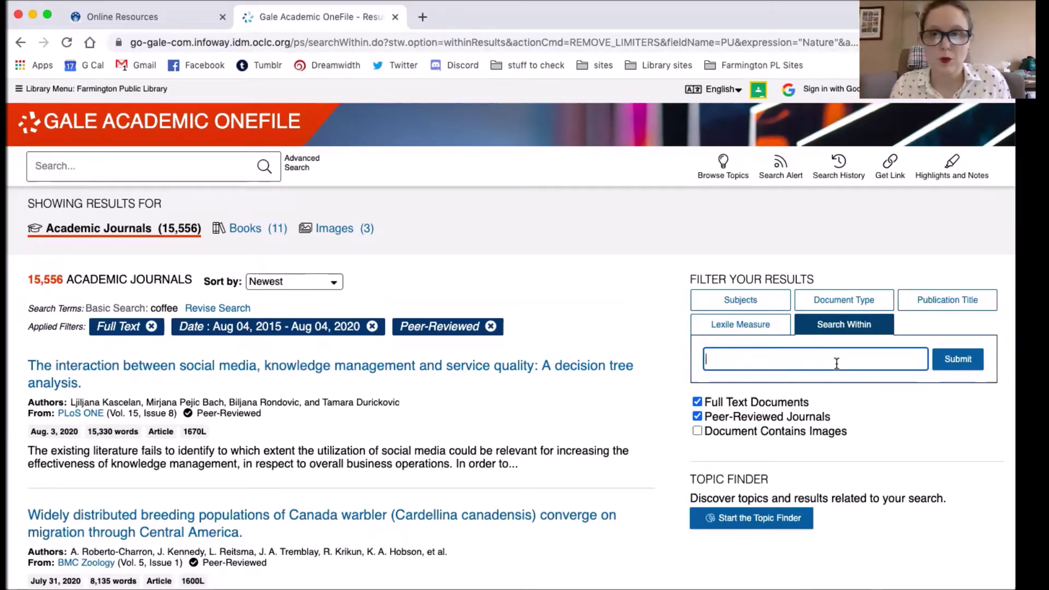
Step: Filter the peer-reviewed coffee results by the subject Caffeine and look over the first articles
left_click(749, 302)
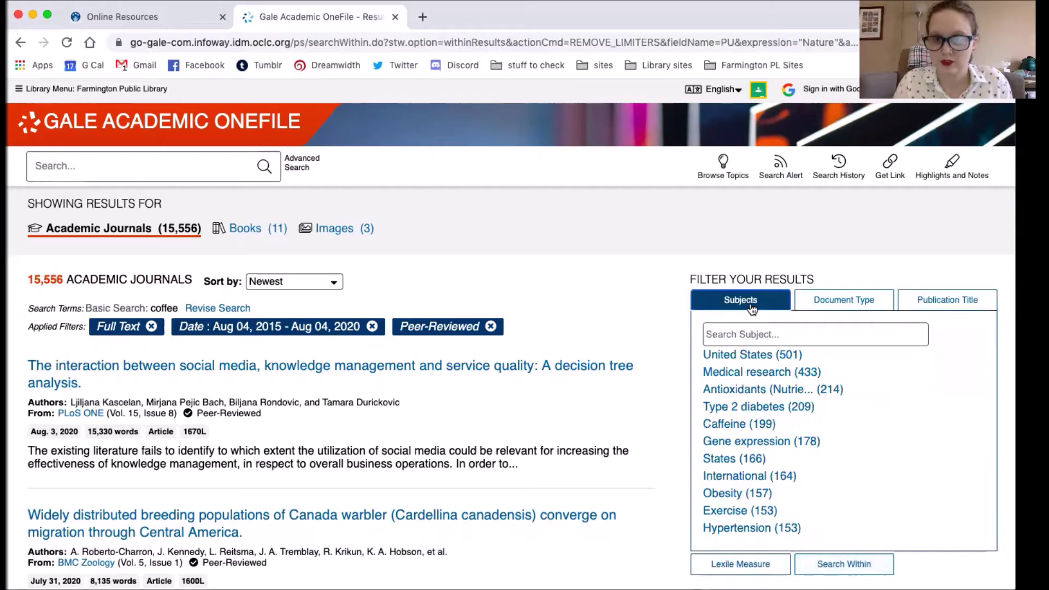
left_click(728, 430)
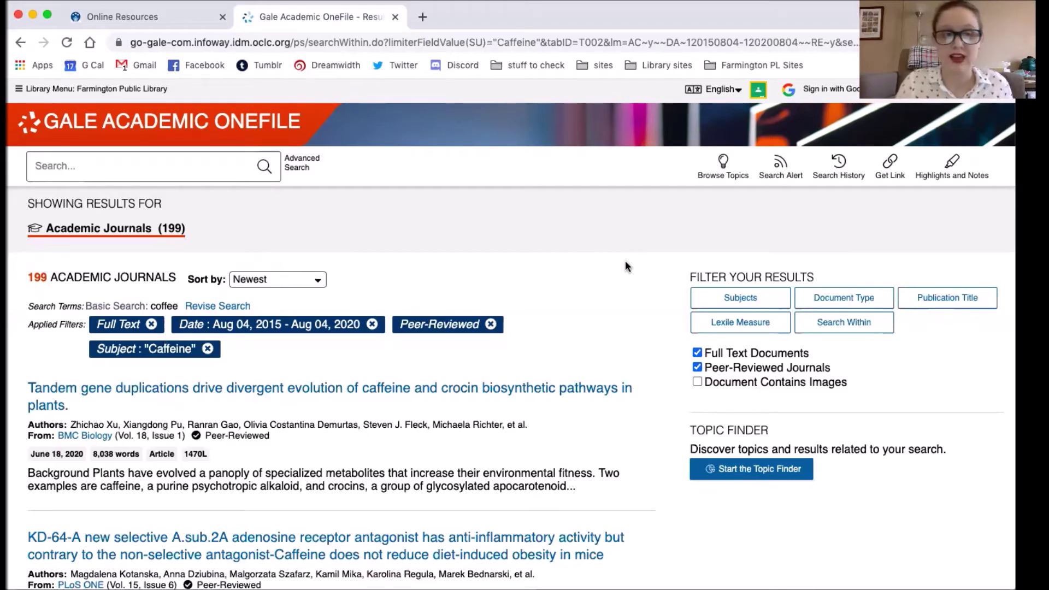
scroll(625, 261, "down", 3)
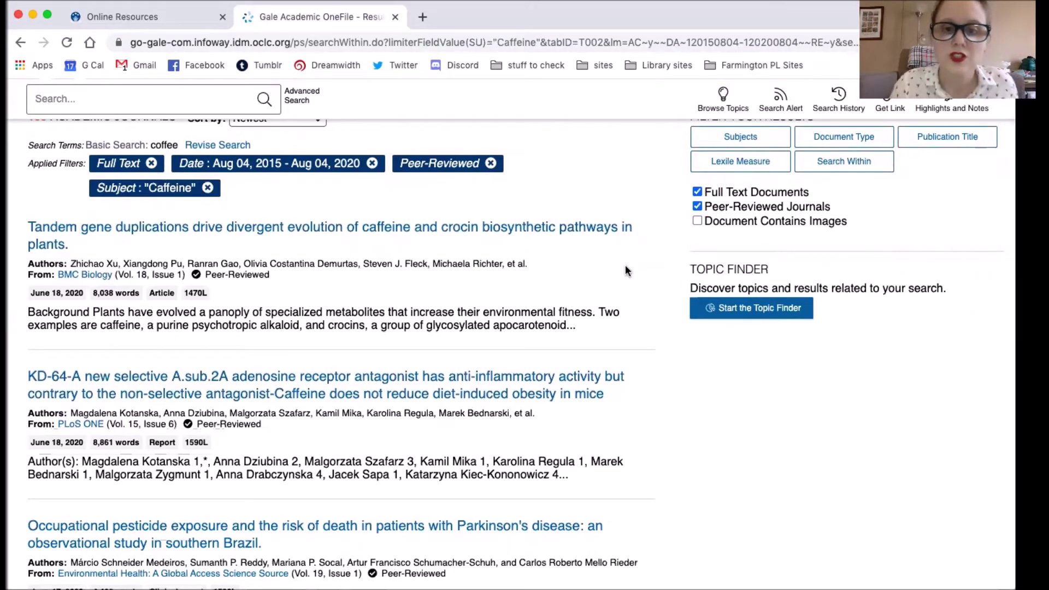
scroll(625, 268, "up", 3)
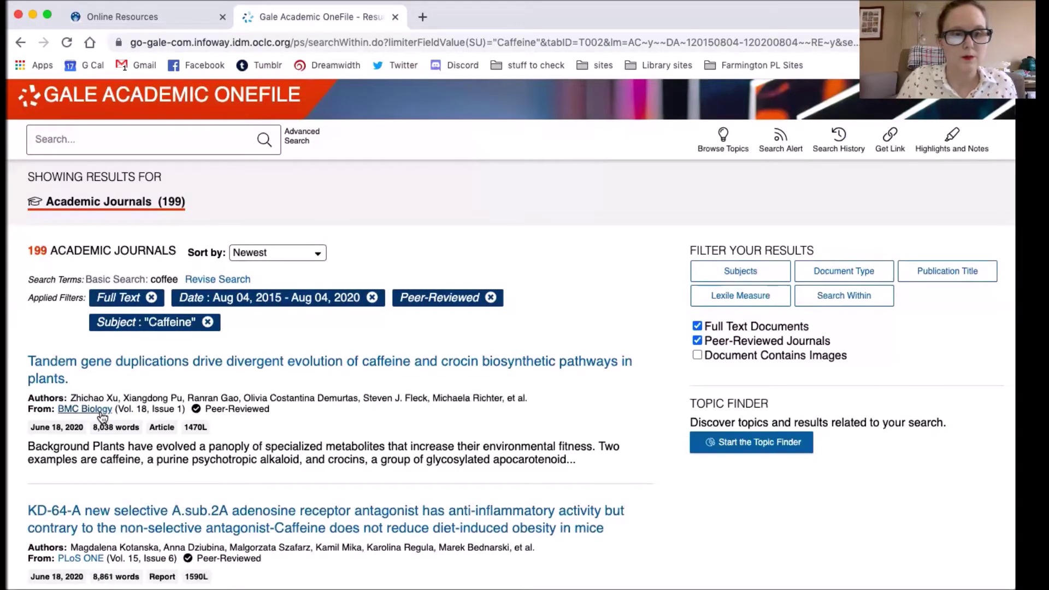
Step: Narrow the Caffeine results further with the subject Pregnant women and review the matching articles
left_click(756, 272)
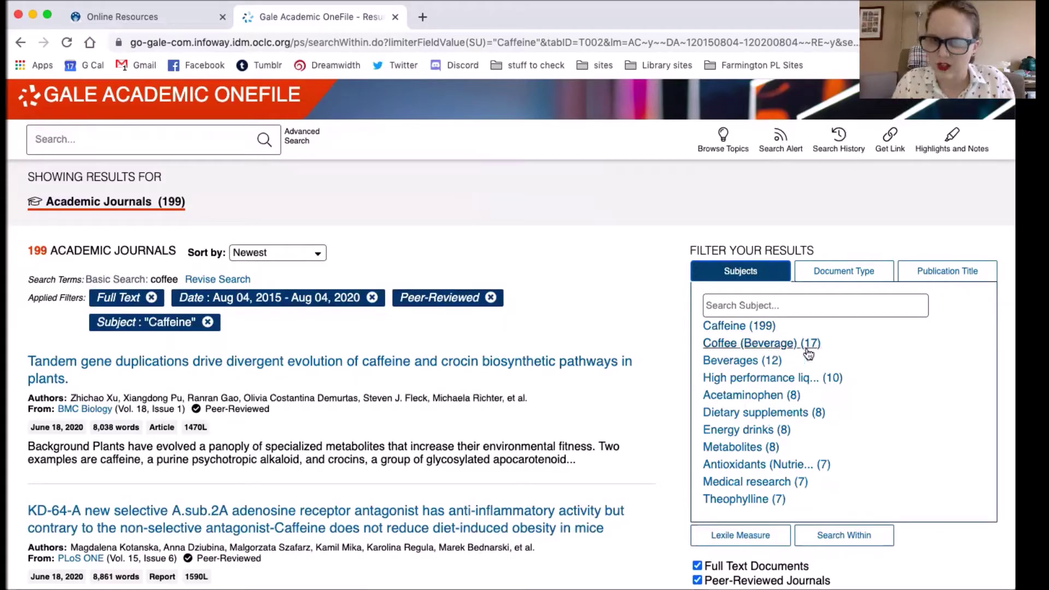
scroll(838, 346, "down", 1)
scroll(839, 353, "down", 3)
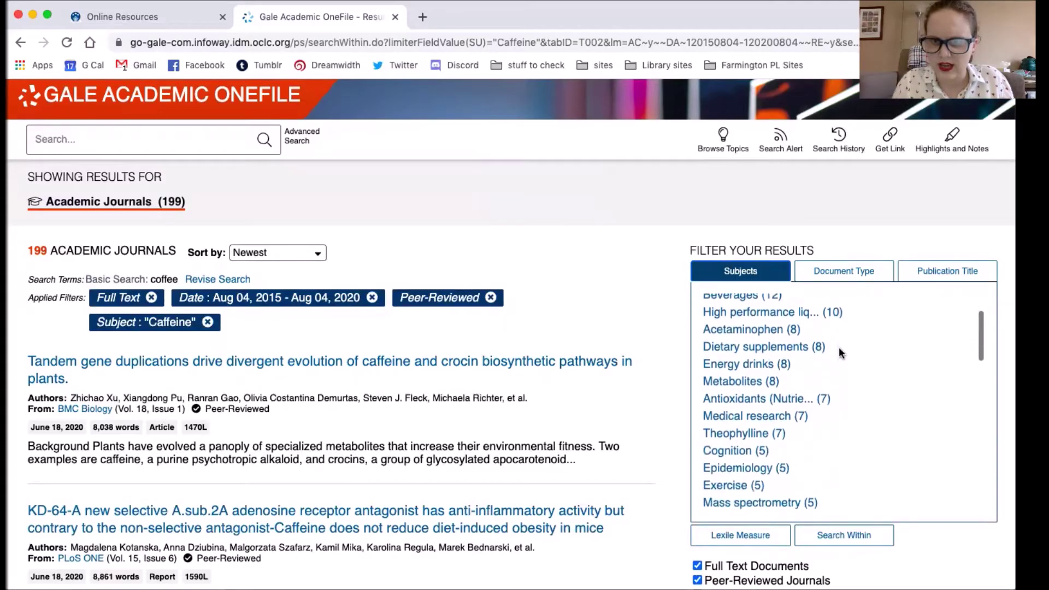
scroll(839, 350, "down", 2)
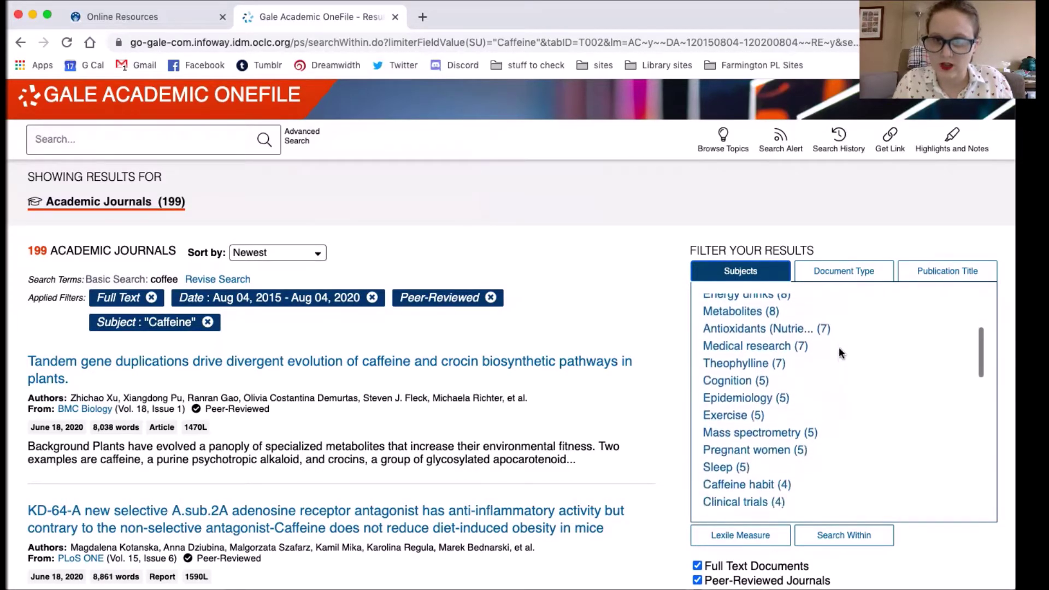
left_click(777, 441)
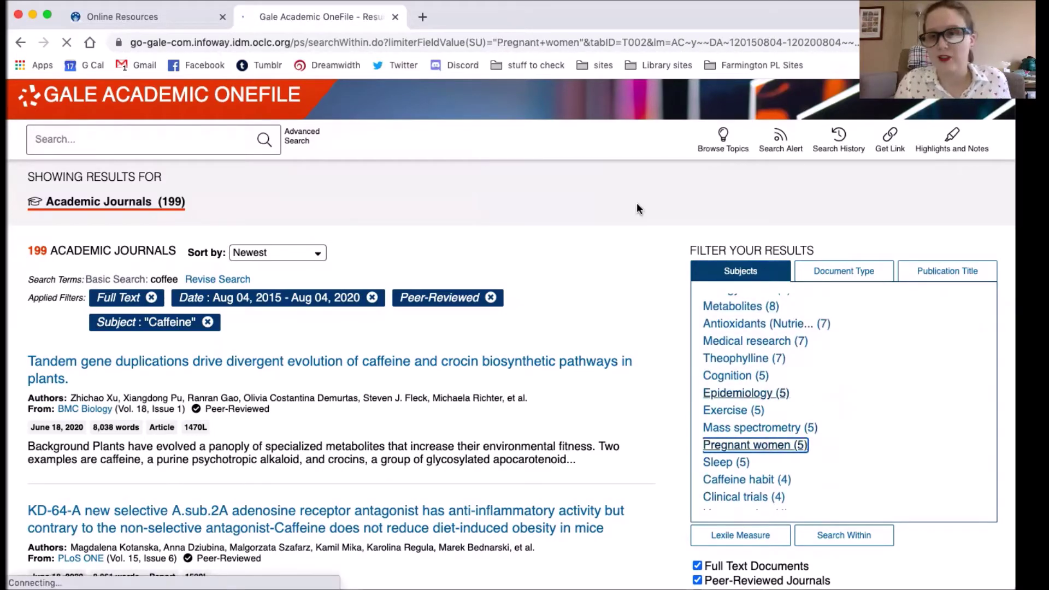
scroll(637, 204, "down", 5)
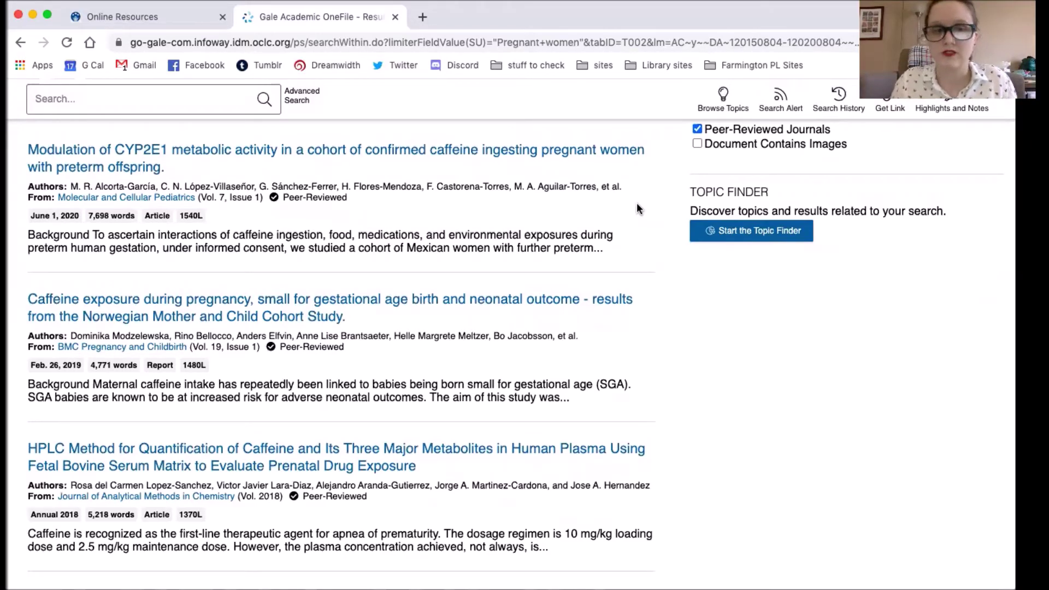
scroll(637, 204, "up", 5)
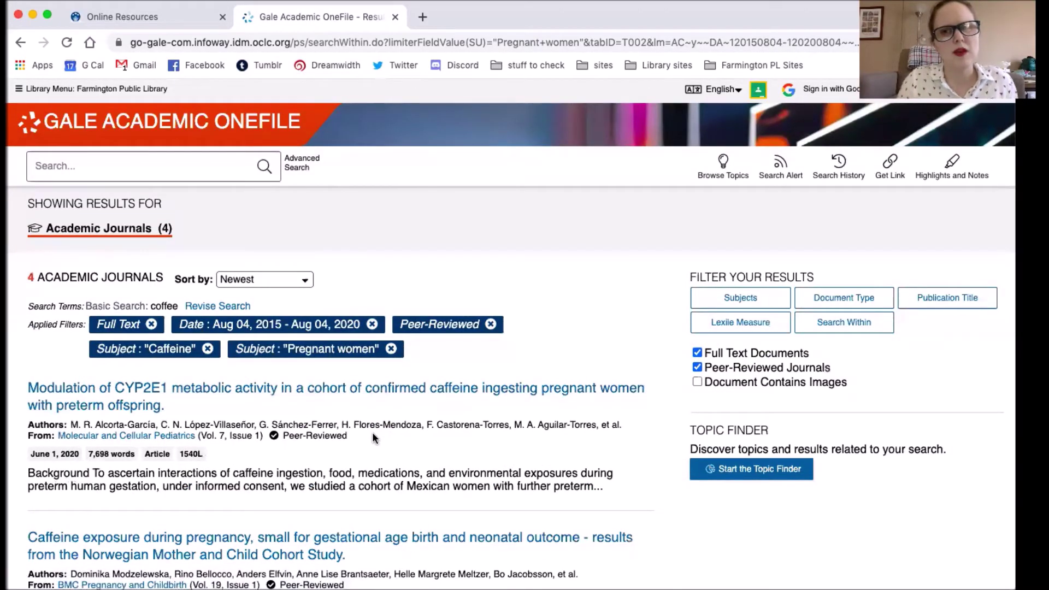
Step: Remove both the Caffeine and Pregnant women subject filters from the coffee results
left_click(207, 350)
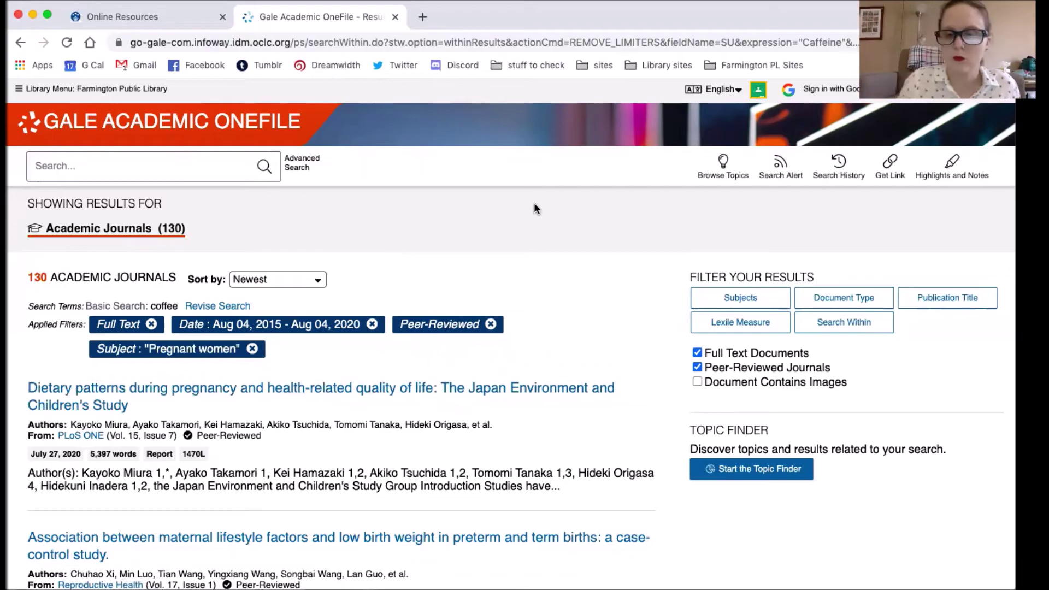
left_click(251, 349)
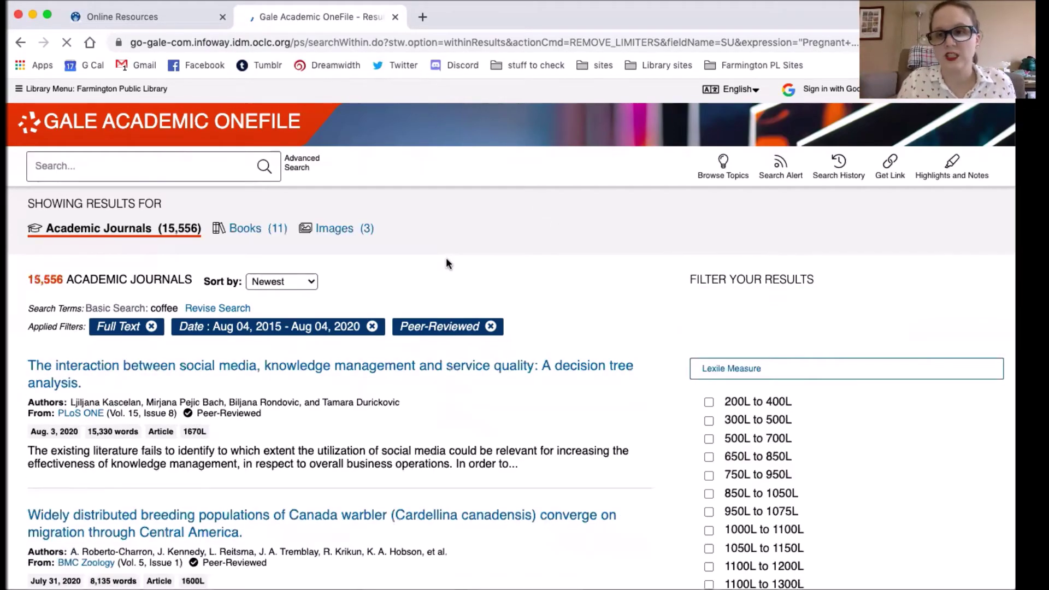